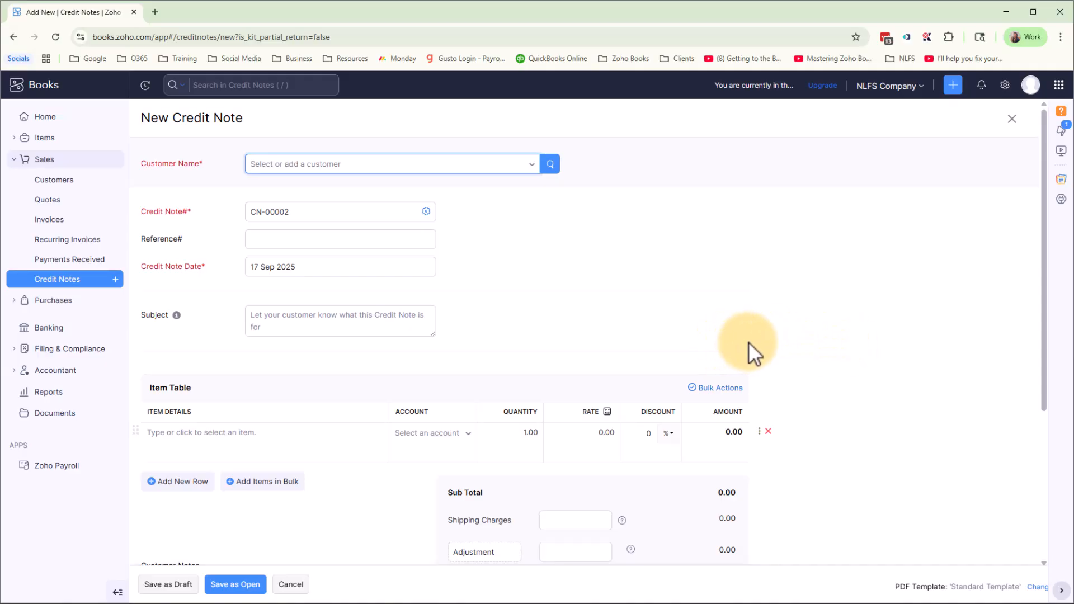
- Start a new credit note from the paid invoice INV-000002
left_click(62, 221)
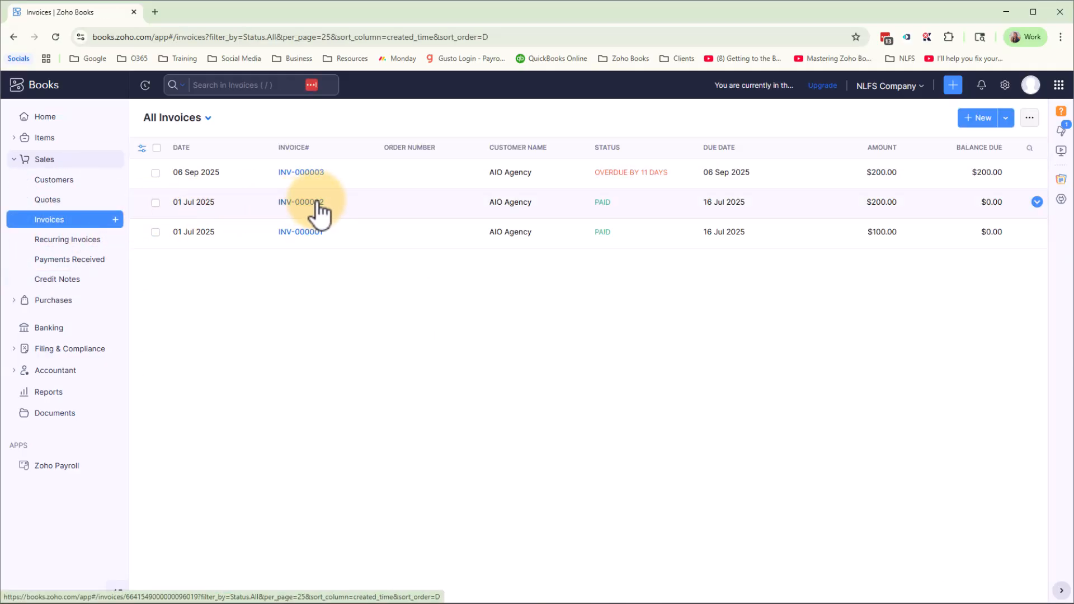
left_click(317, 203)
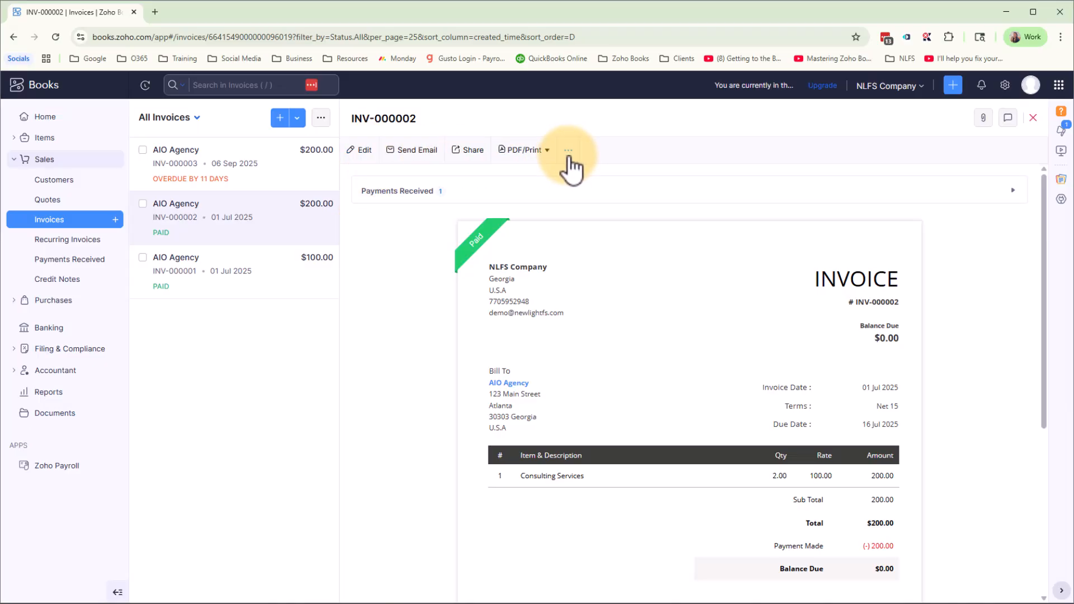
left_click(569, 158)
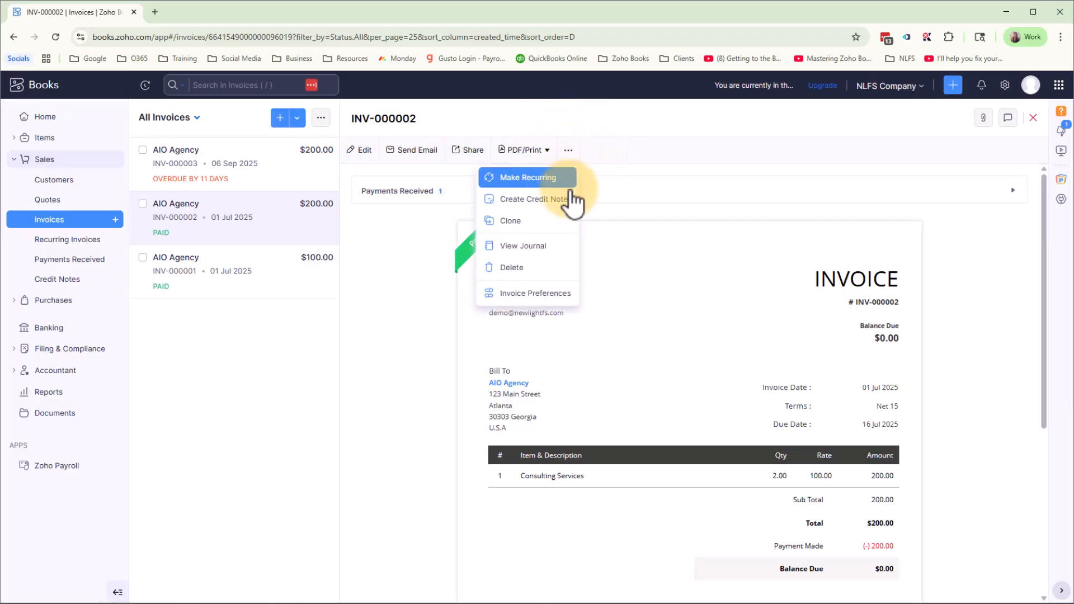
left_click(549, 210)
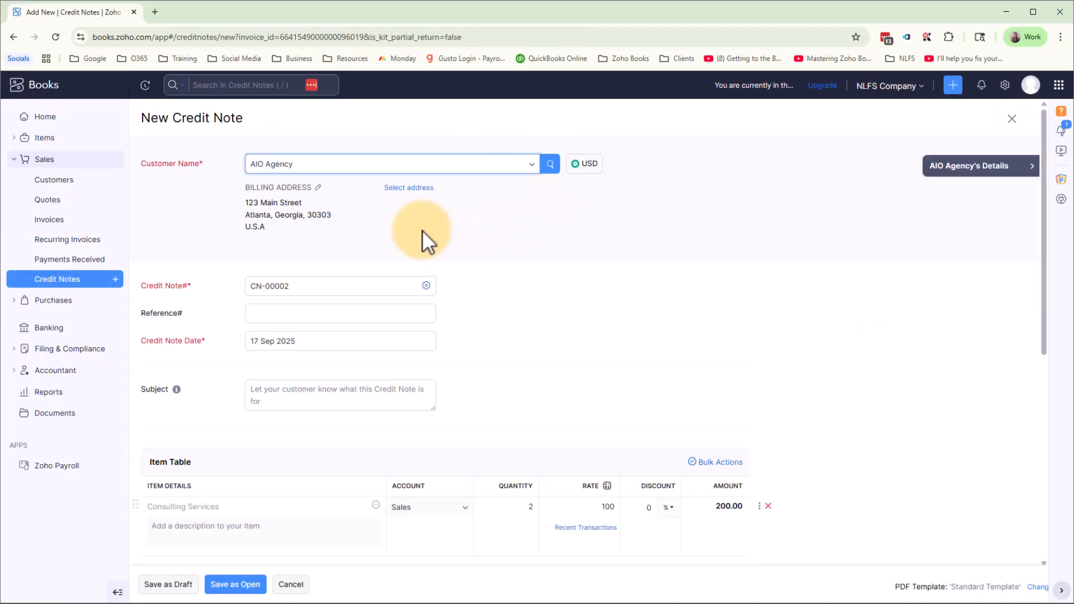
left_click(854, 344)
- Set the Consulting Services line on the credit note to quantity 1 at a rate of 50
scroll(856, 344, "down", 4)
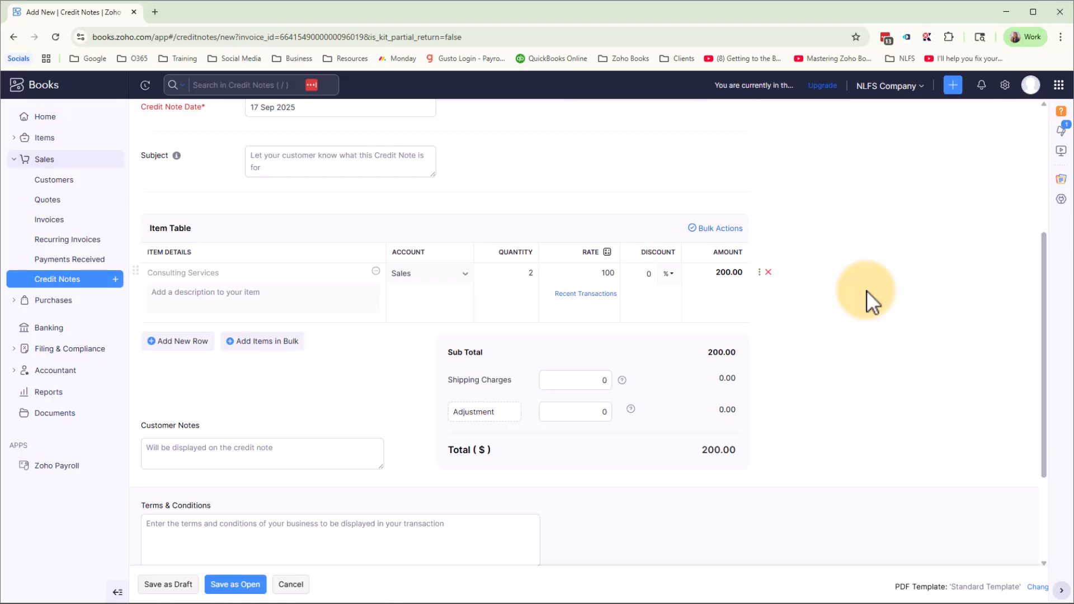
left_click_drag(496, 275, 607, 276)
type("1")
type("50")
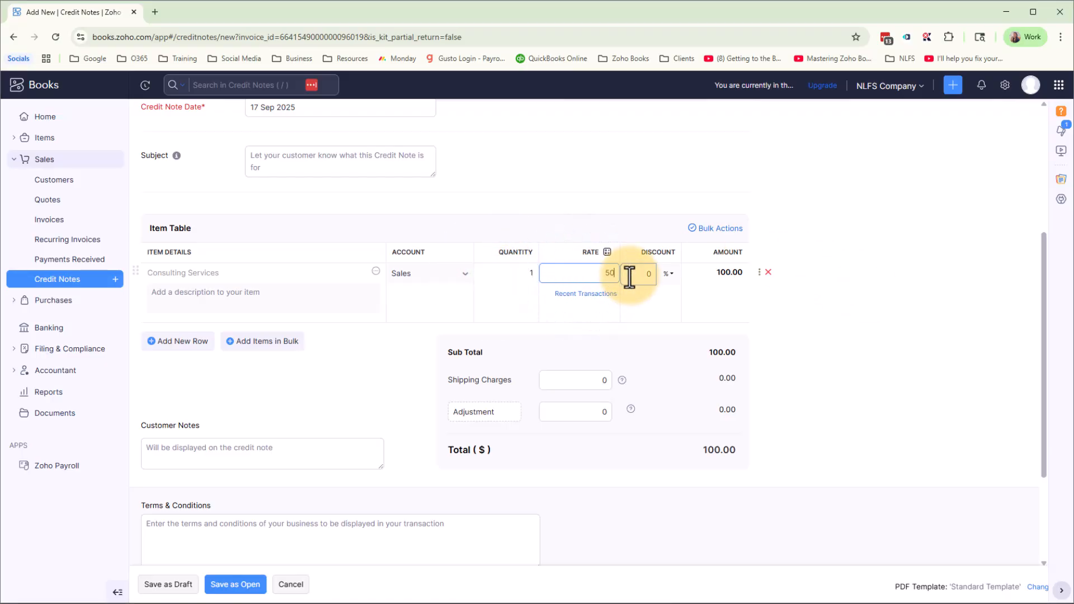
left_click(866, 314)
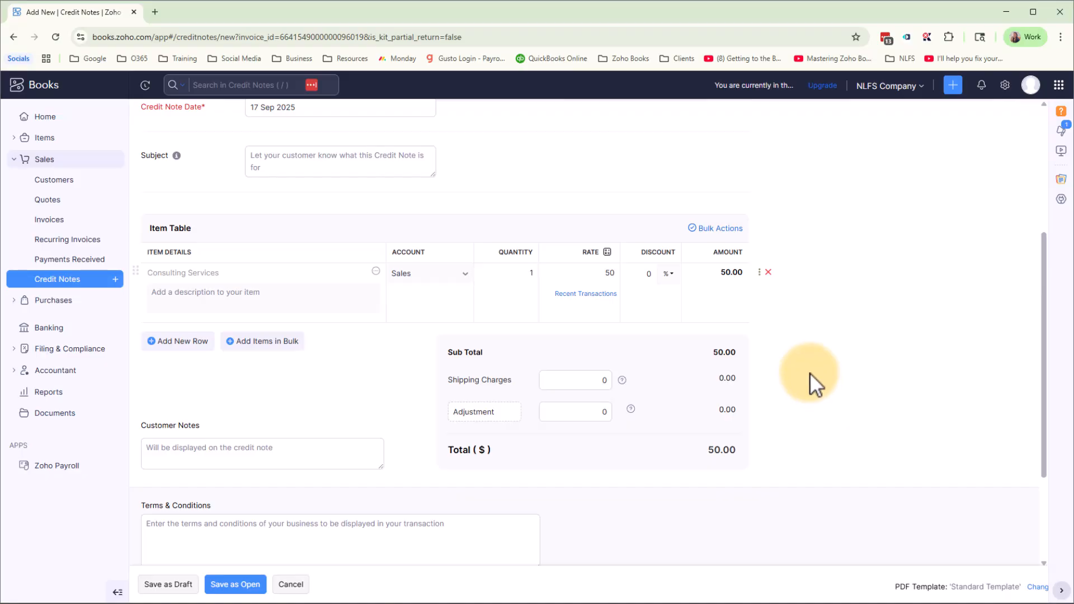
- Enter "Refund for services not rendered" as the credit note's customer note
left_click(226, 453)
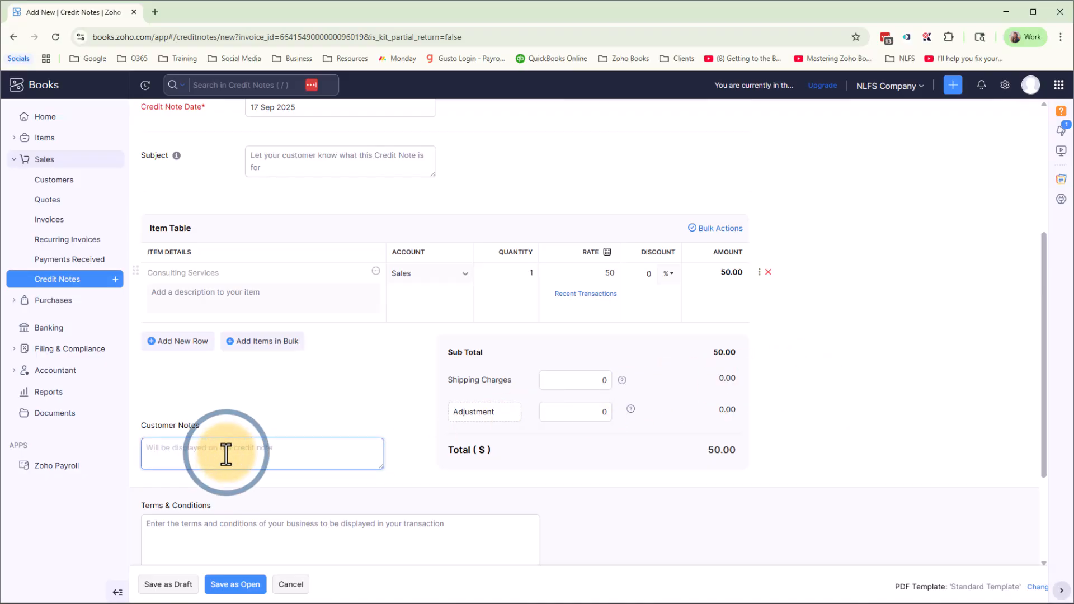
type("Refund")
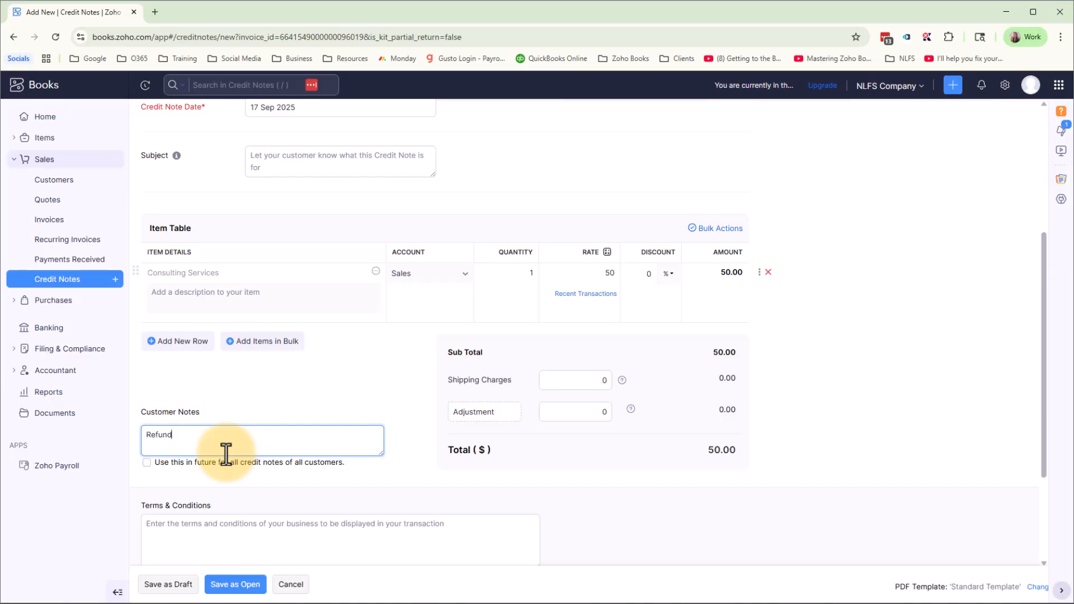
type(" for services not rendered")
left_click(879, 417)
- Deselect the customer's e-mail recipient and save the credit note as open
scroll(878, 418, "down", 3)
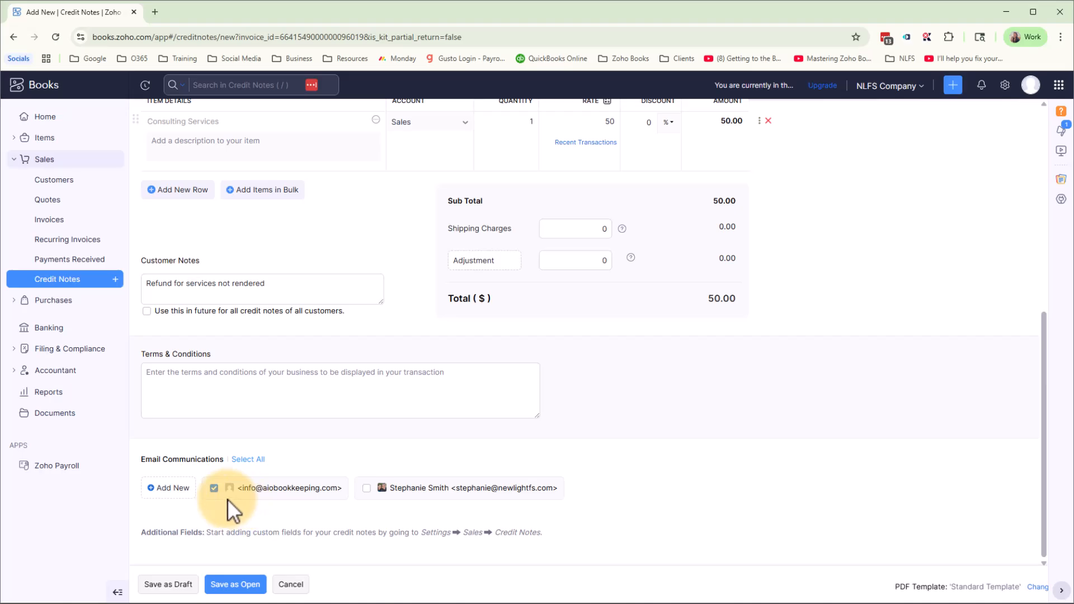
left_click(213, 490)
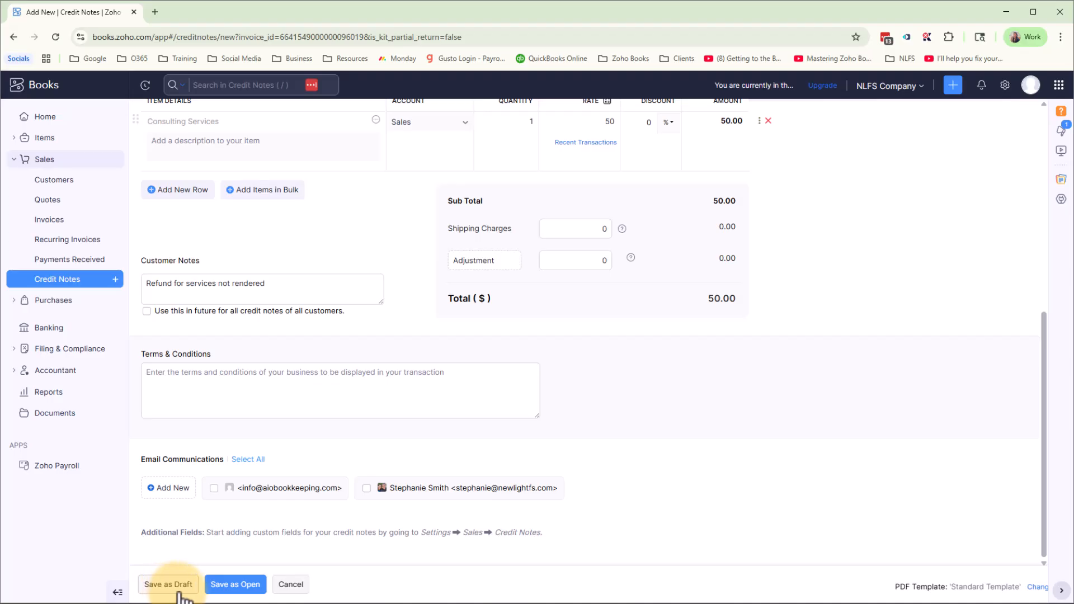
left_click(257, 597)
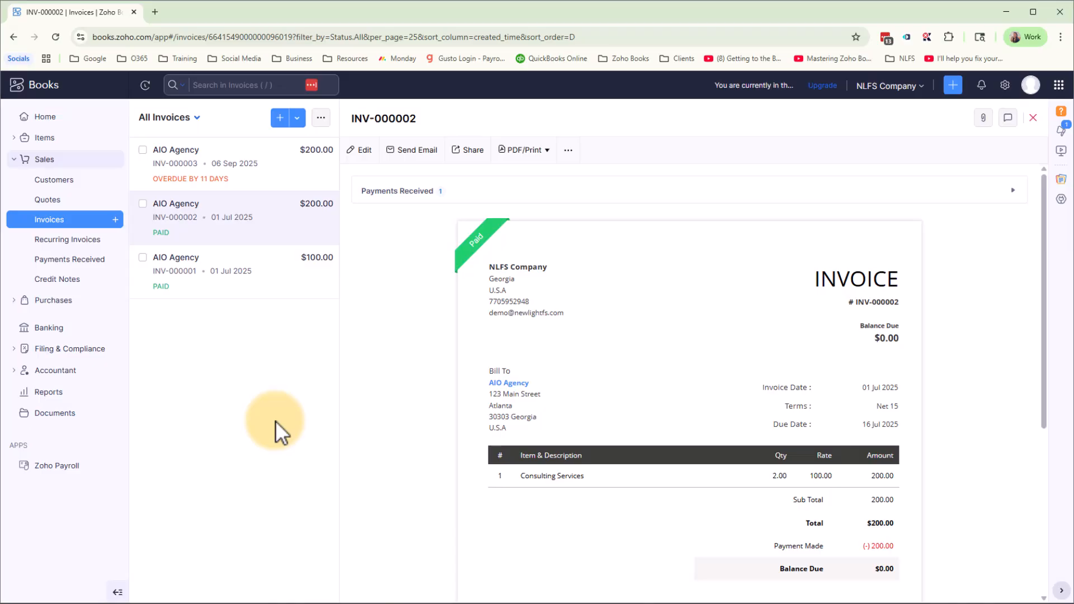
- Check invoice INV-000002 and AIO Agency's unused credits, then review the customer's credit notes and other transactions
scroll(448, 358, "down", 5)
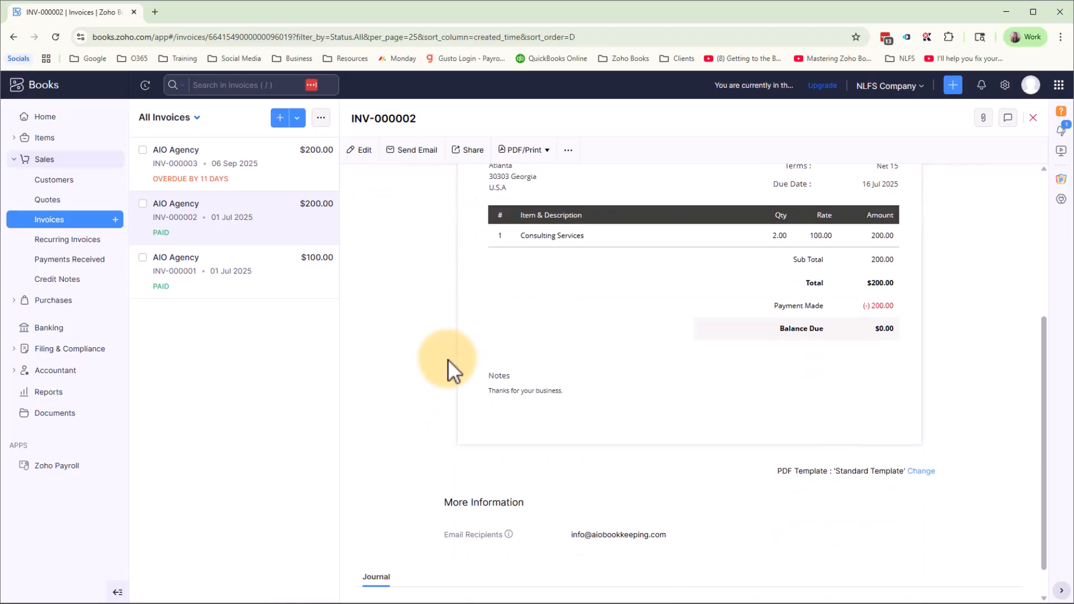
scroll(448, 359, "up", 5)
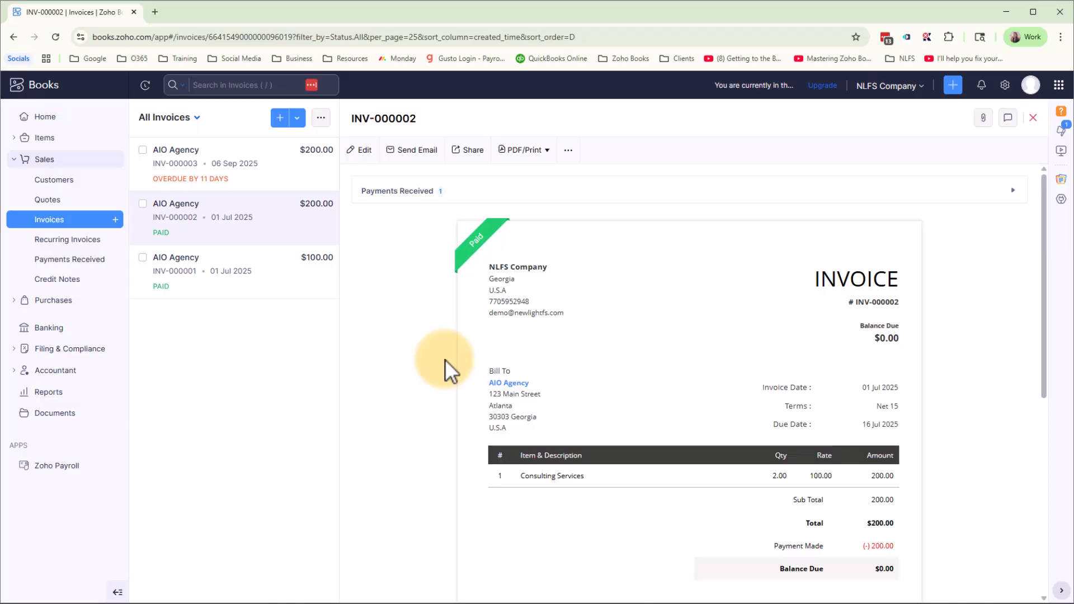
left_click(518, 385)
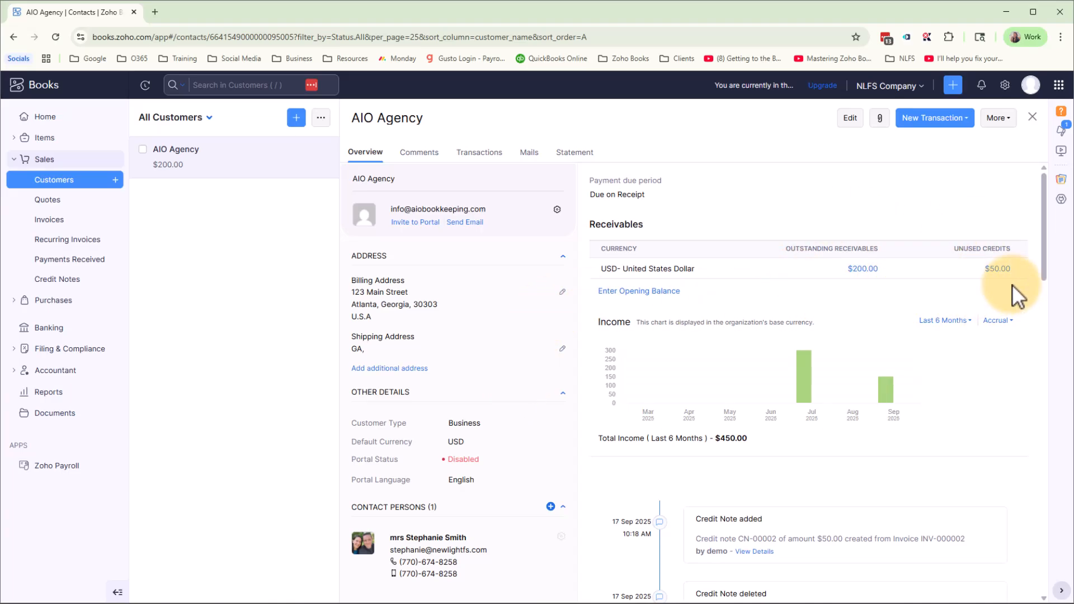
left_click(492, 156)
scroll(445, 331, "down", 3)
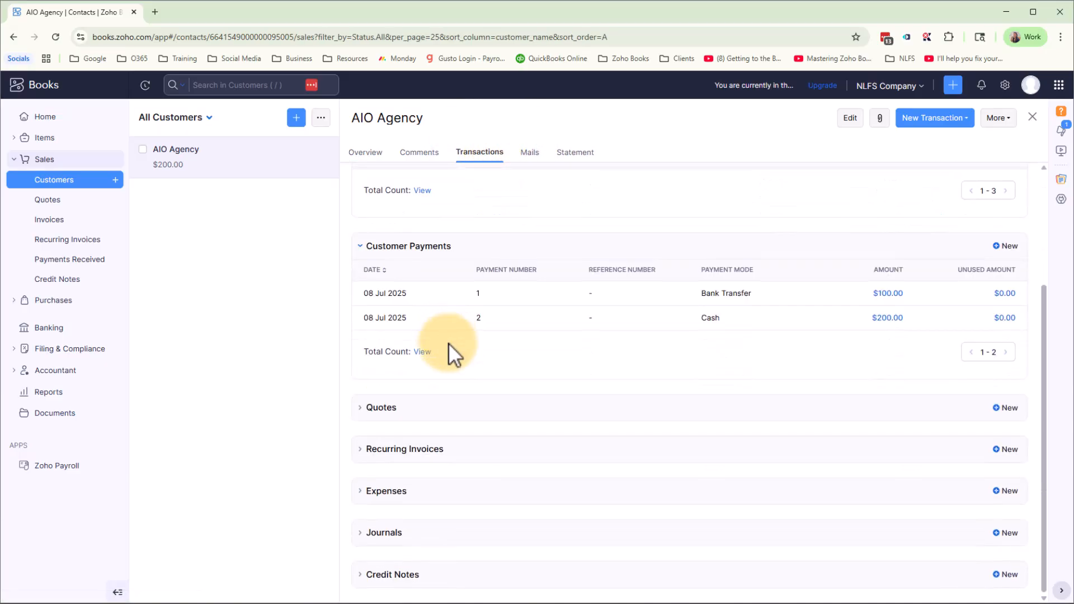
left_click(392, 575)
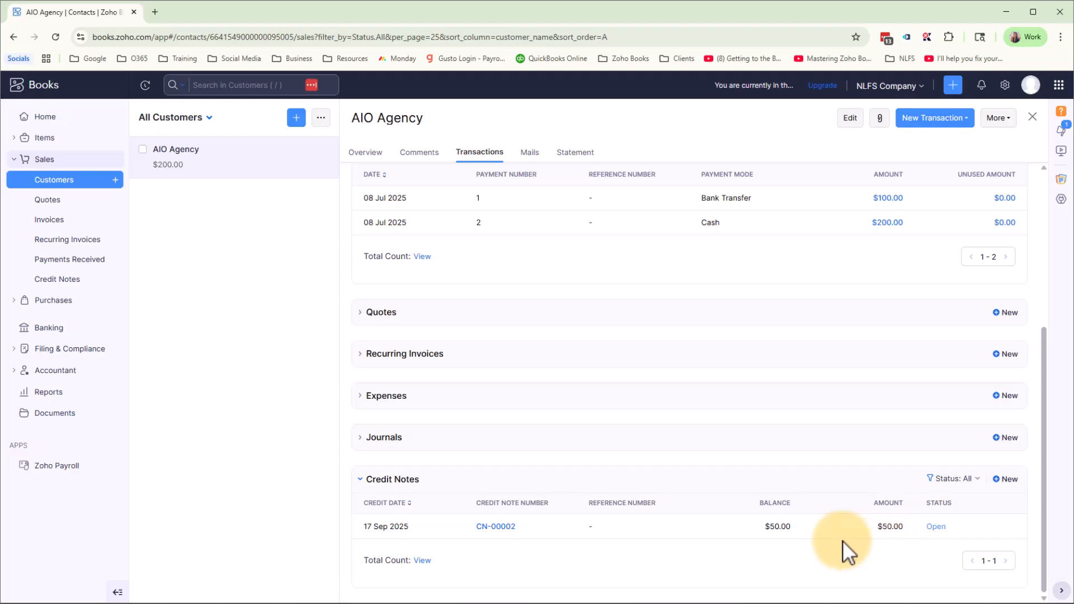
scroll(598, 524, "up", 5)
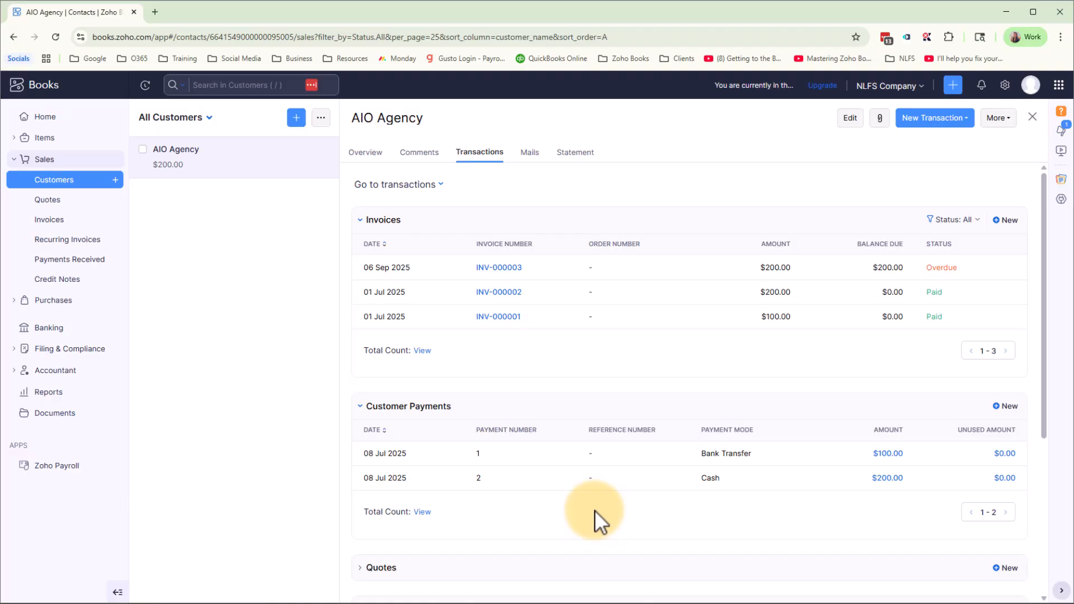
- View the credits available to apply to overdue invoice INV-000003, without applying any
left_click(497, 271)
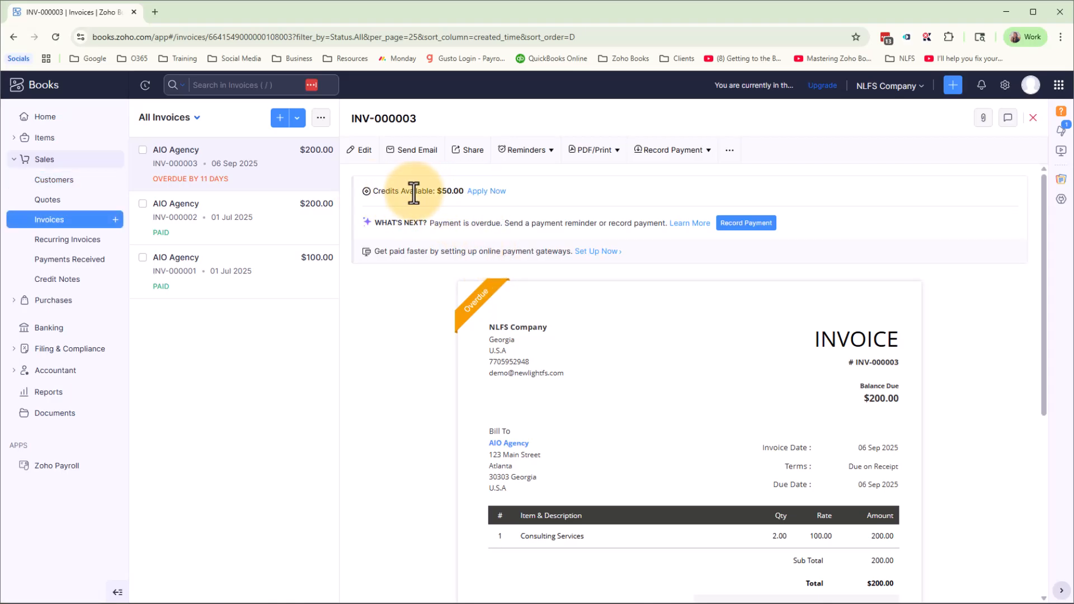
left_click(490, 191)
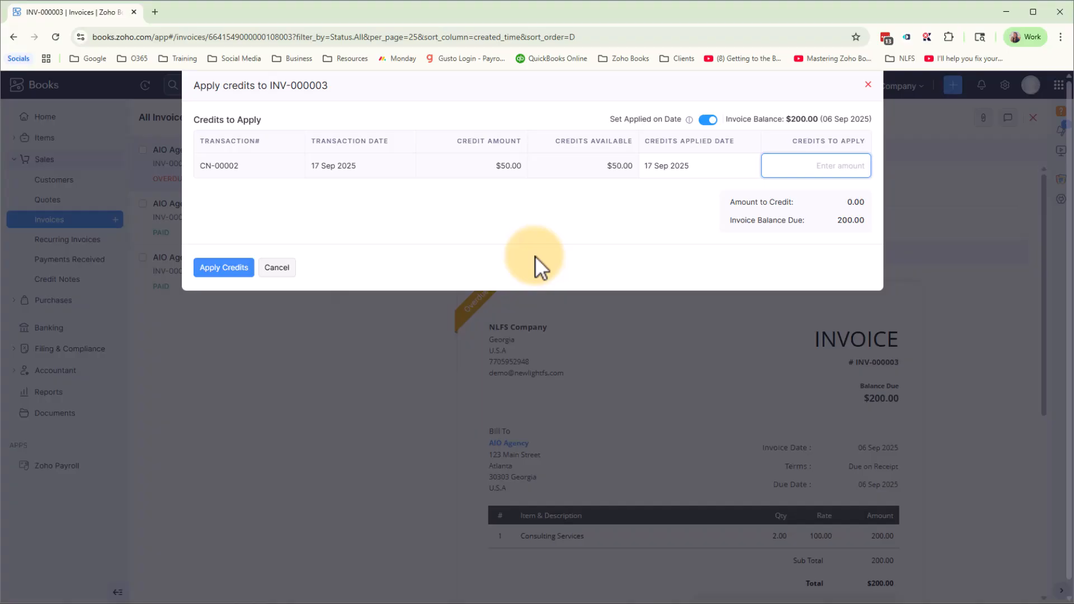
left_click(868, 85)
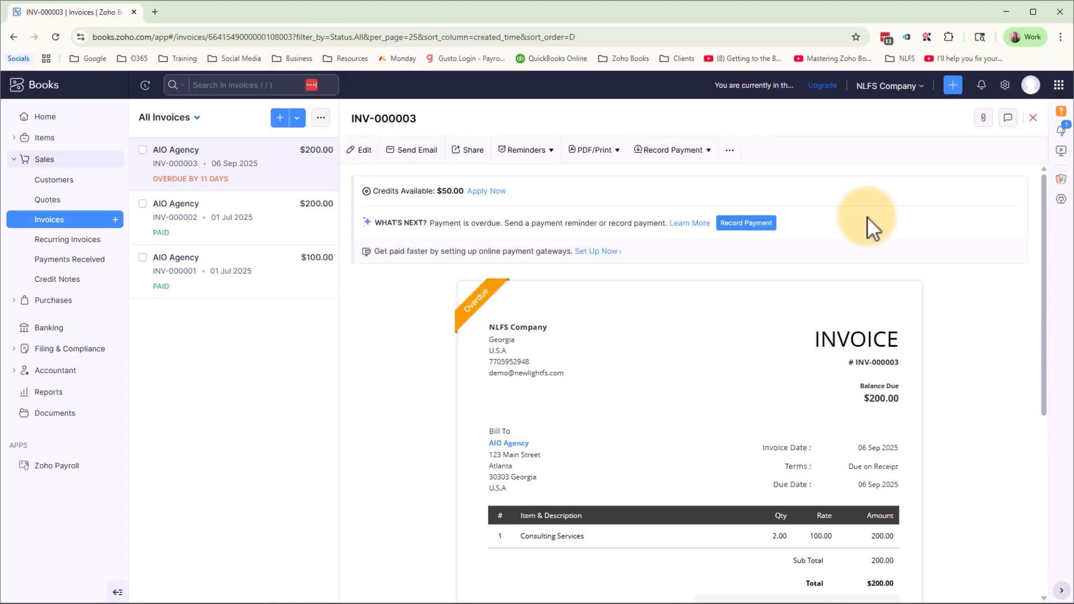
- Start a refund of credit note CN-00002 and choose Checking as the account it is paid from
left_click(70, 281)
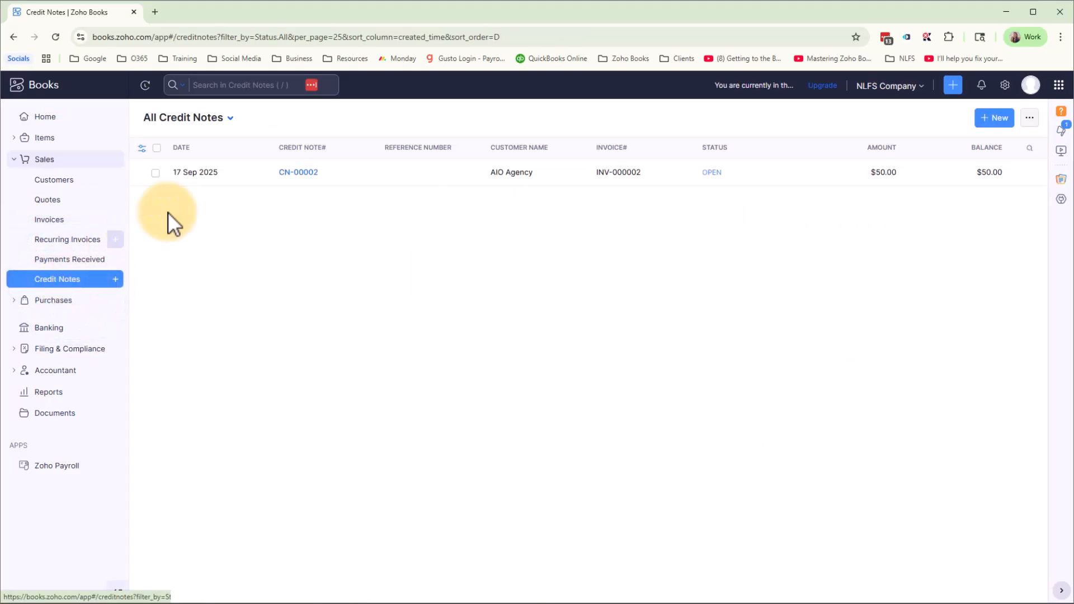
left_click(300, 173)
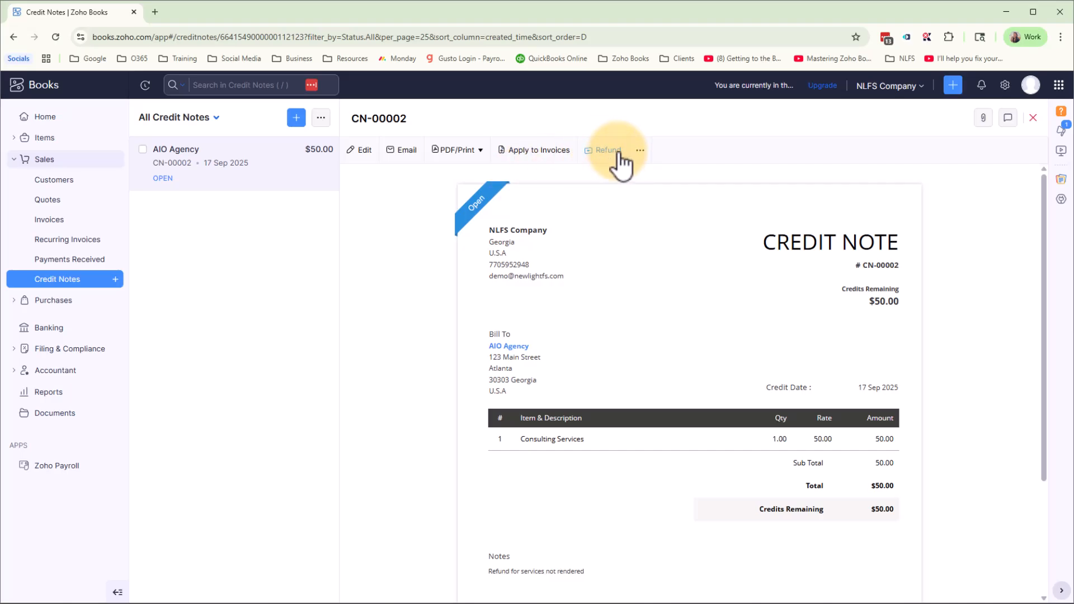
left_click(619, 157)
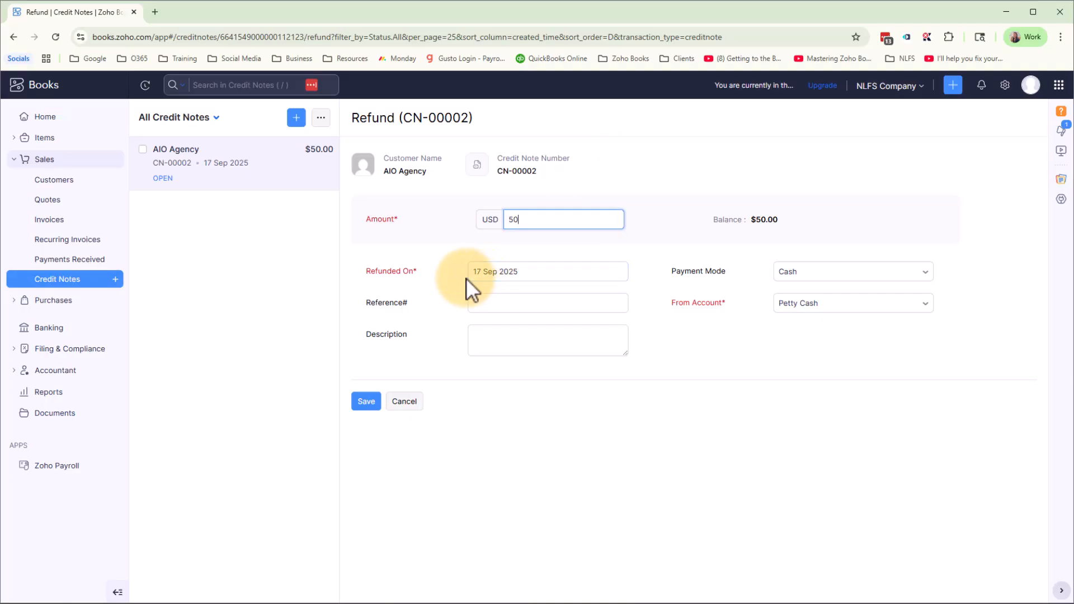
left_click(860, 307)
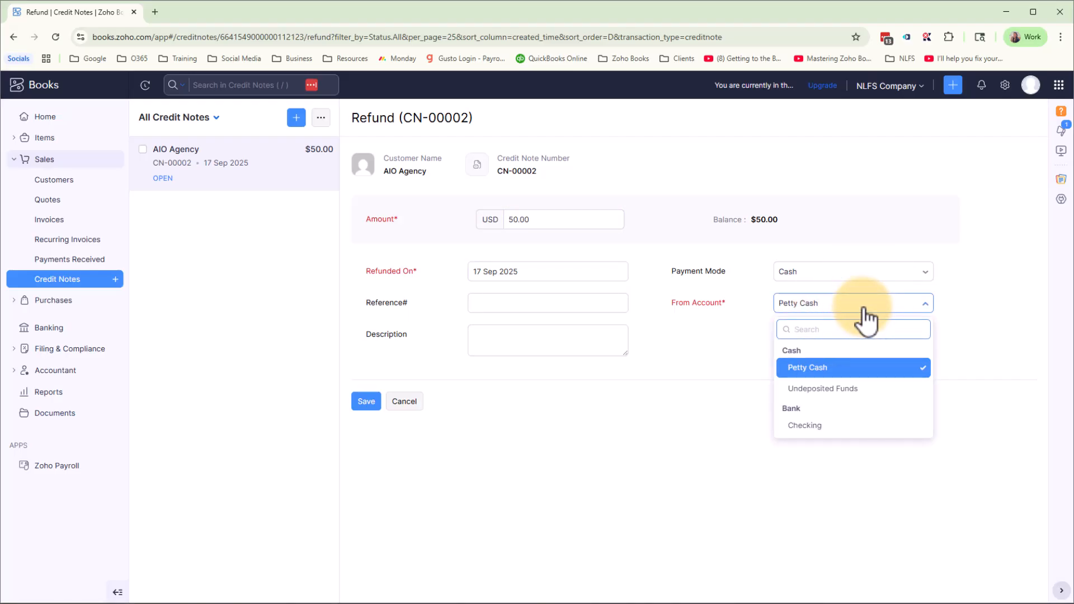
left_click(817, 427)
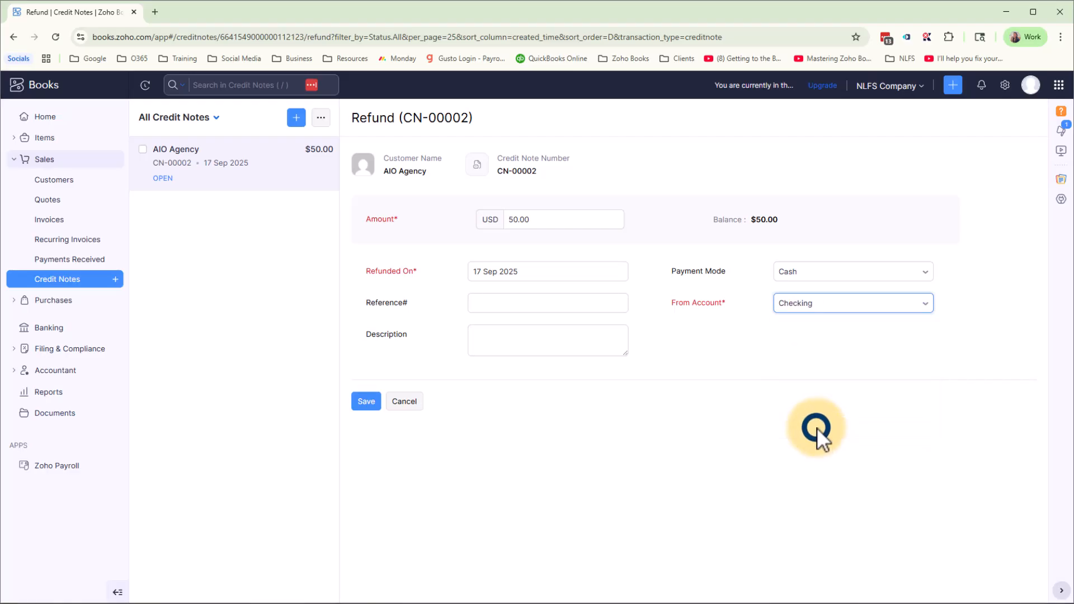
- Set the refund's payment mode to Bank Remittance, leave the description empty and save the refund
left_click(817, 271)
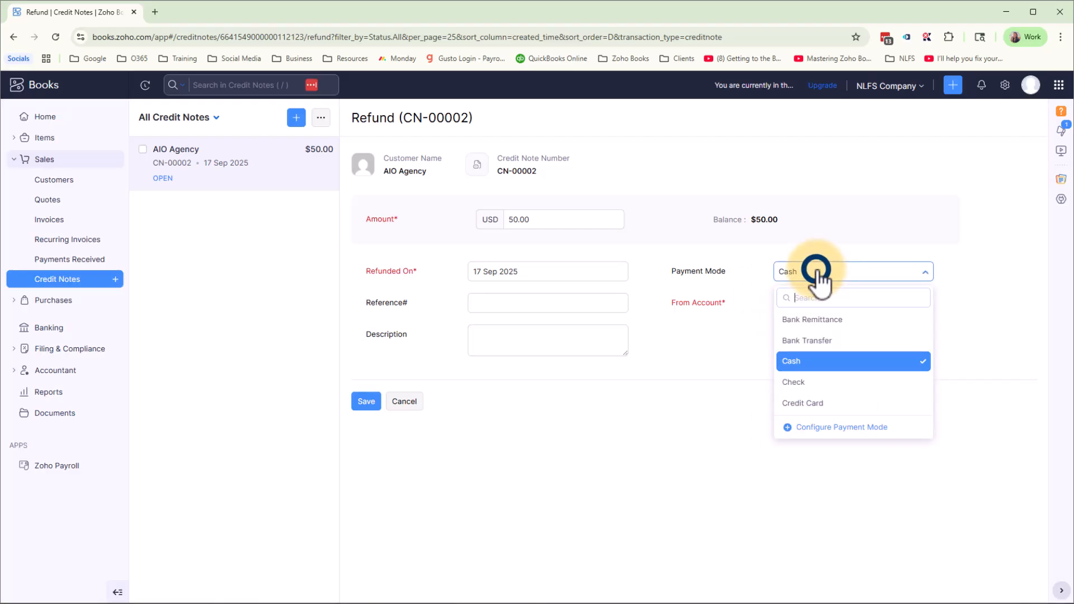
left_click(817, 322)
left_click(523, 340)
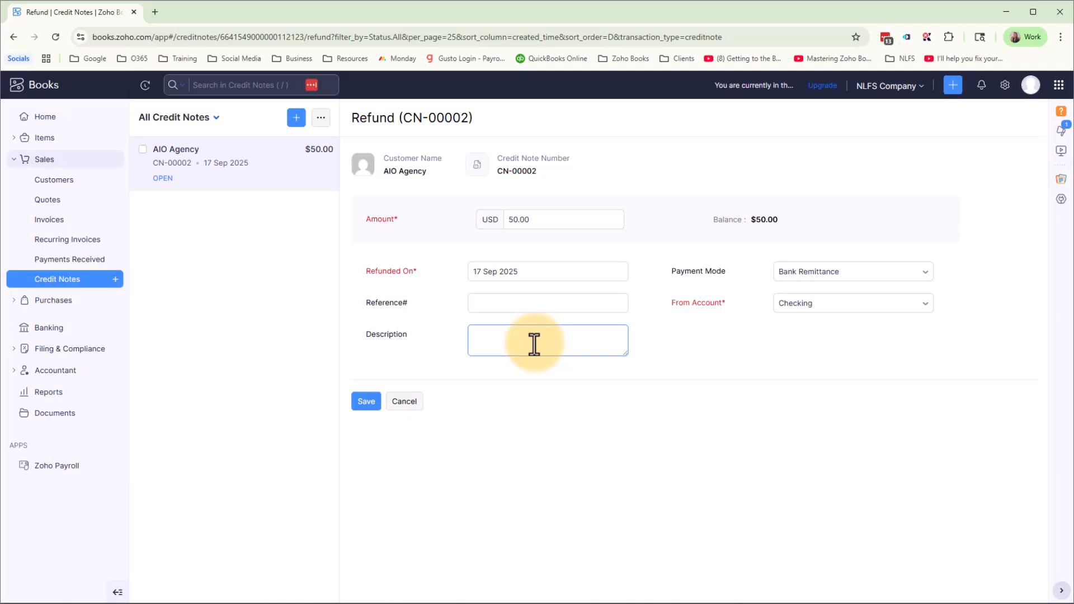
left_click(367, 403)
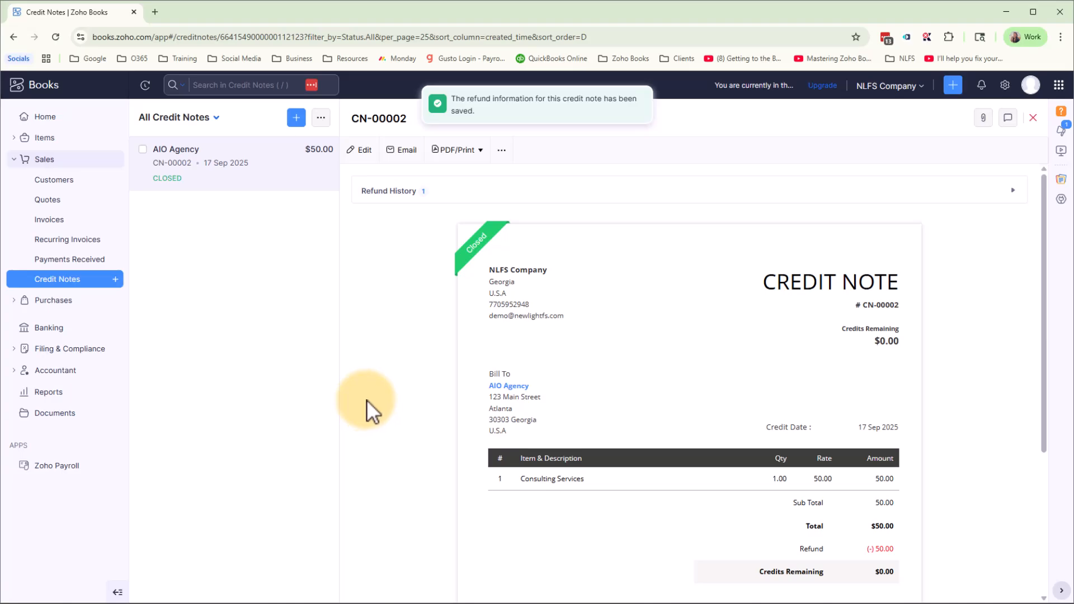
- Review the credit note's refund history and check AIO Agency's transactions and unused credits
left_click(394, 191)
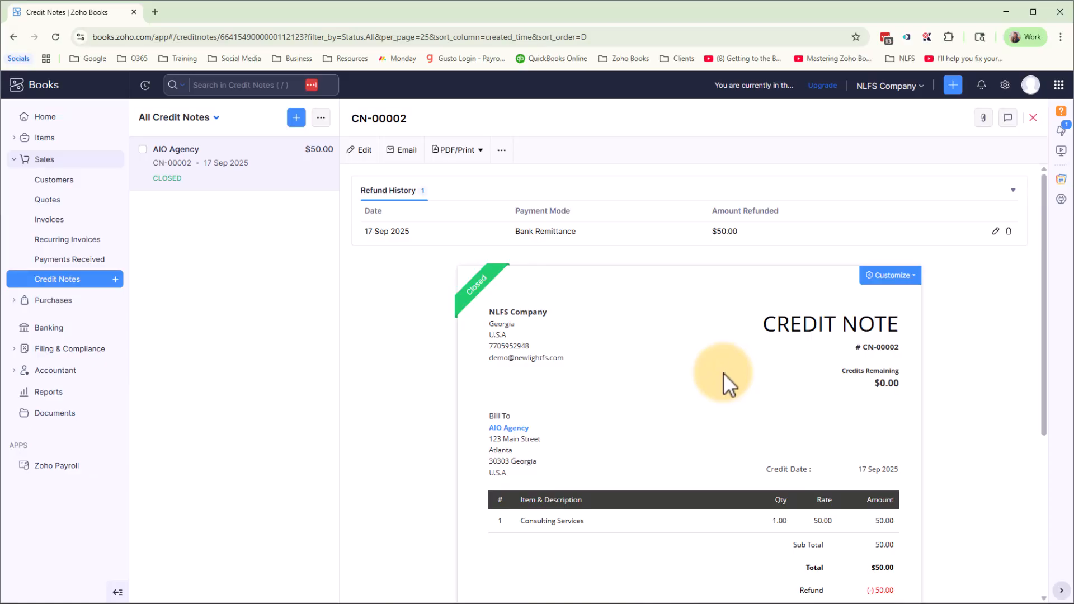
scroll(423, 357, "down", 3)
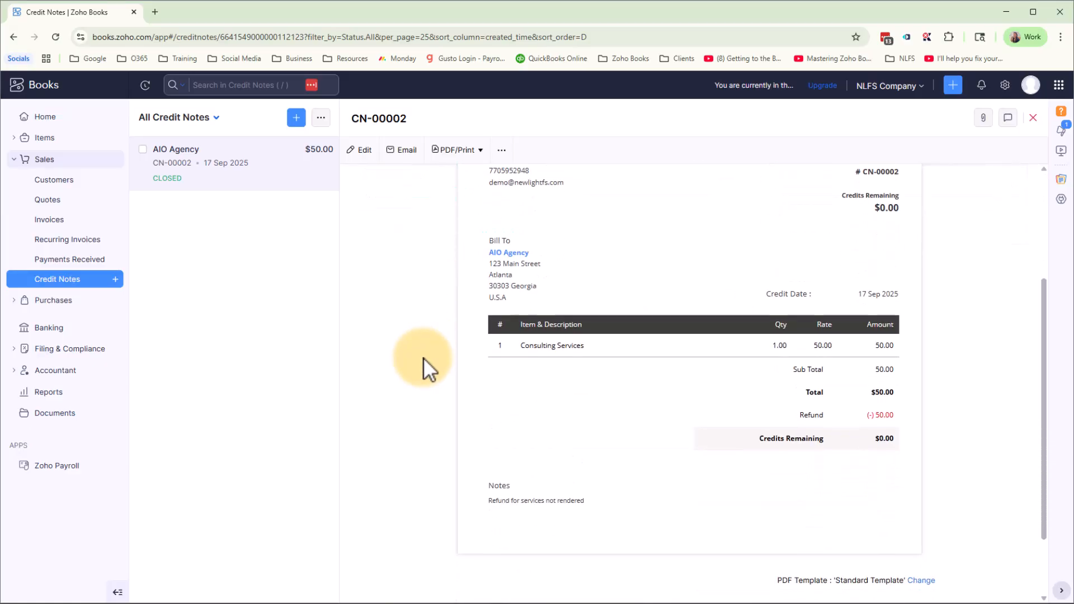
left_click(510, 253)
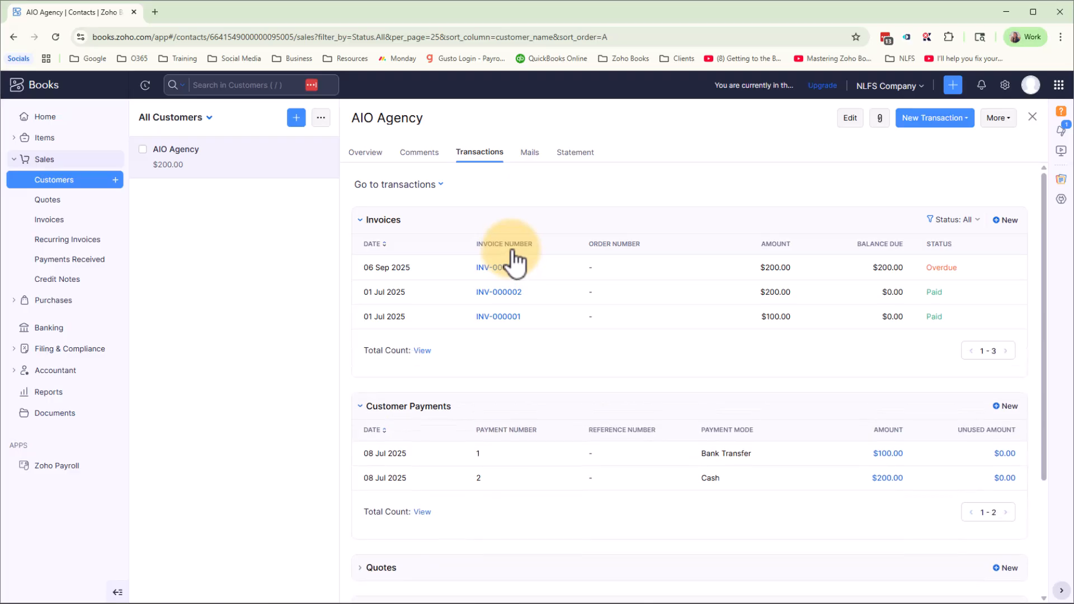
left_click(375, 157)
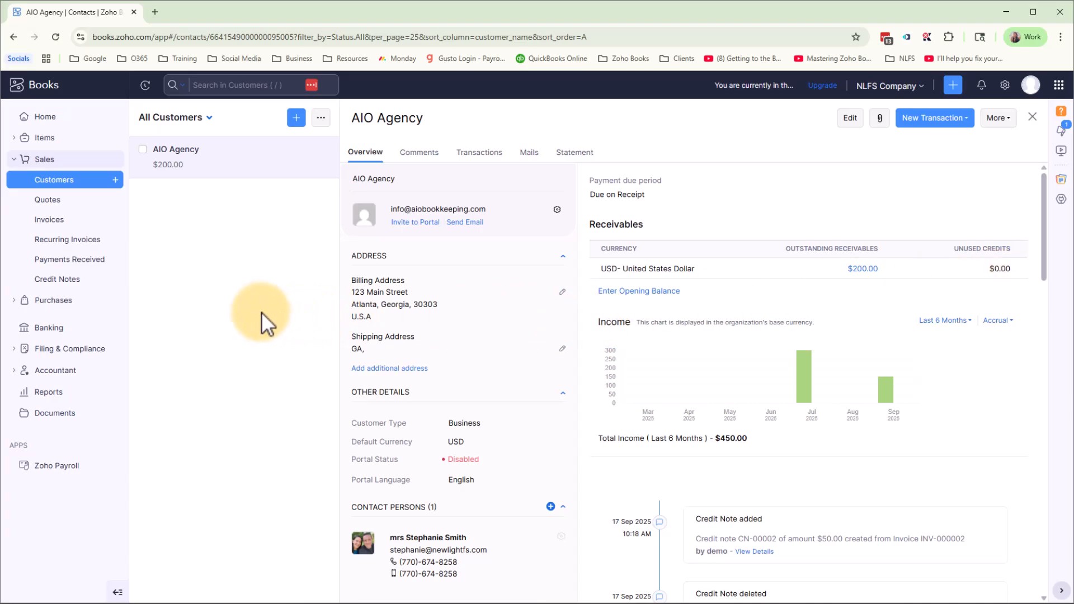
- Try to match the Checking account's uncategorized 07 Jul 2025 withdrawal of $50.00 to the suggested AIO Agency credit note refund
left_click(48, 329)
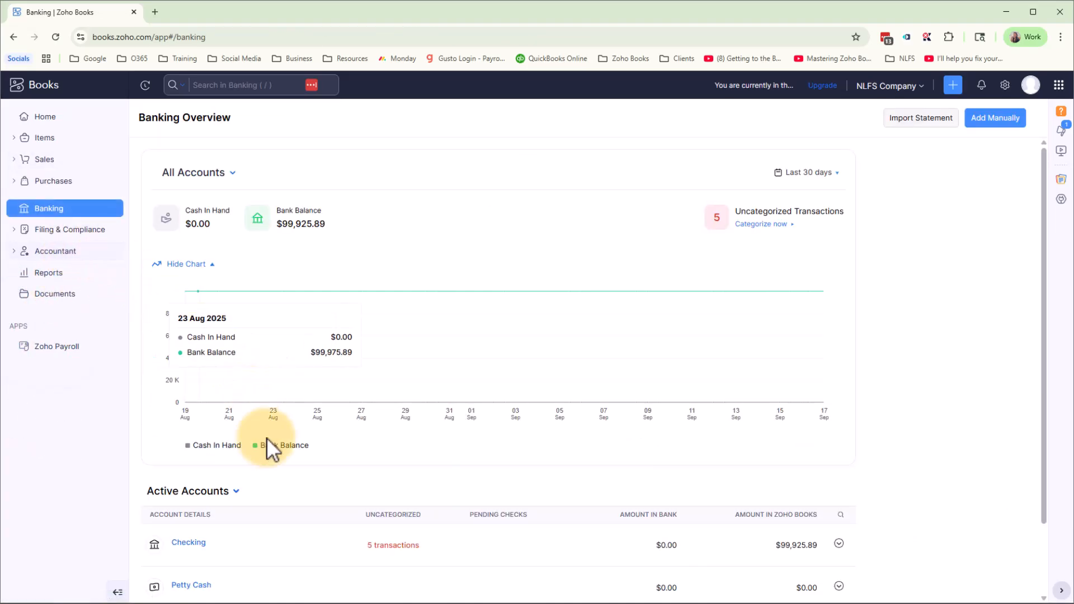
left_click(191, 544)
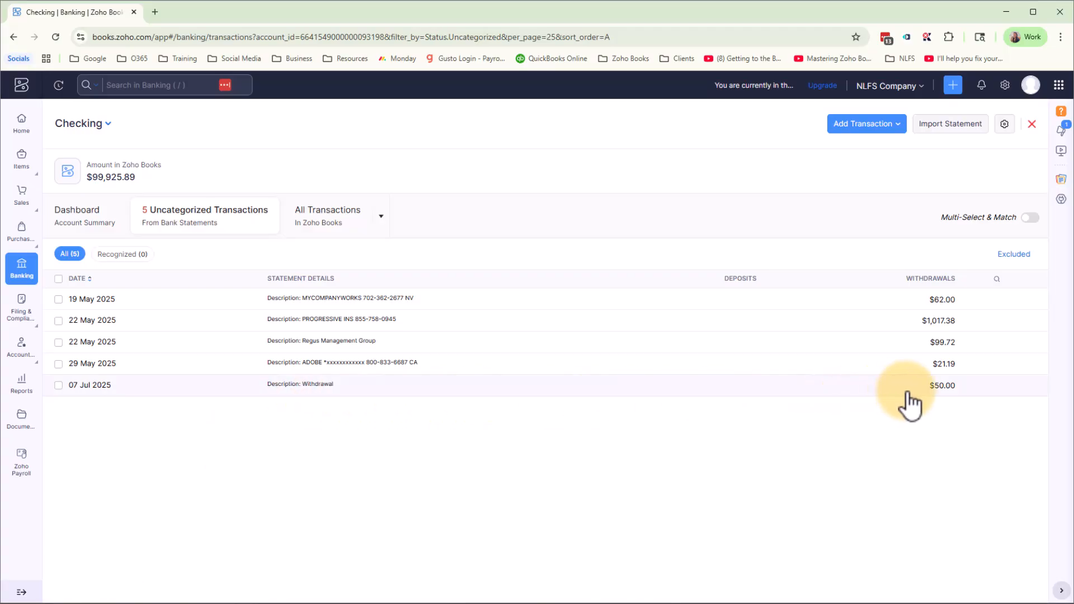
left_click(523, 390)
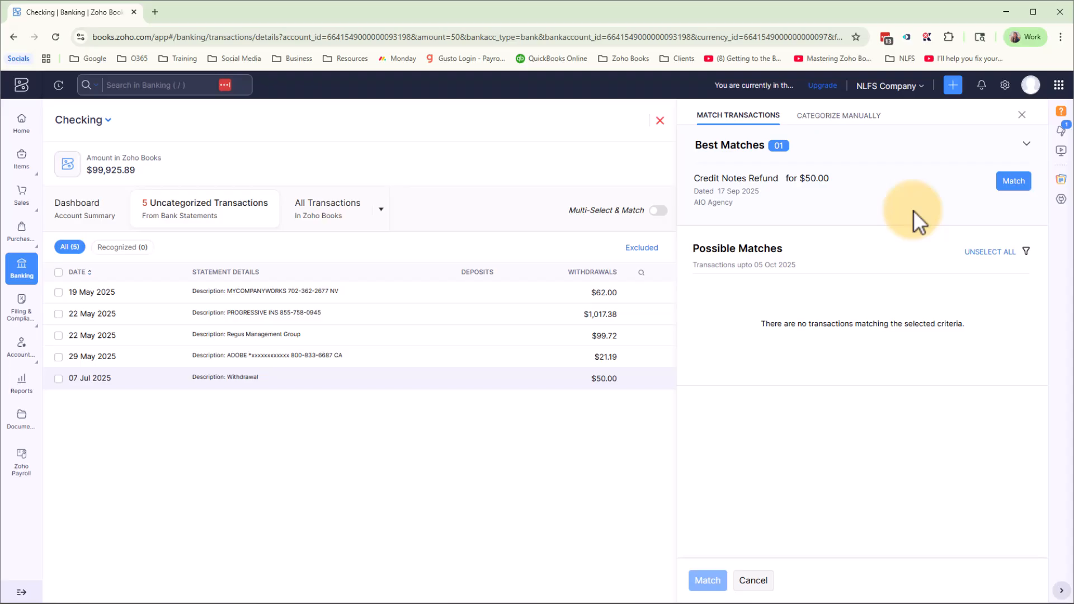
left_click(1008, 189)
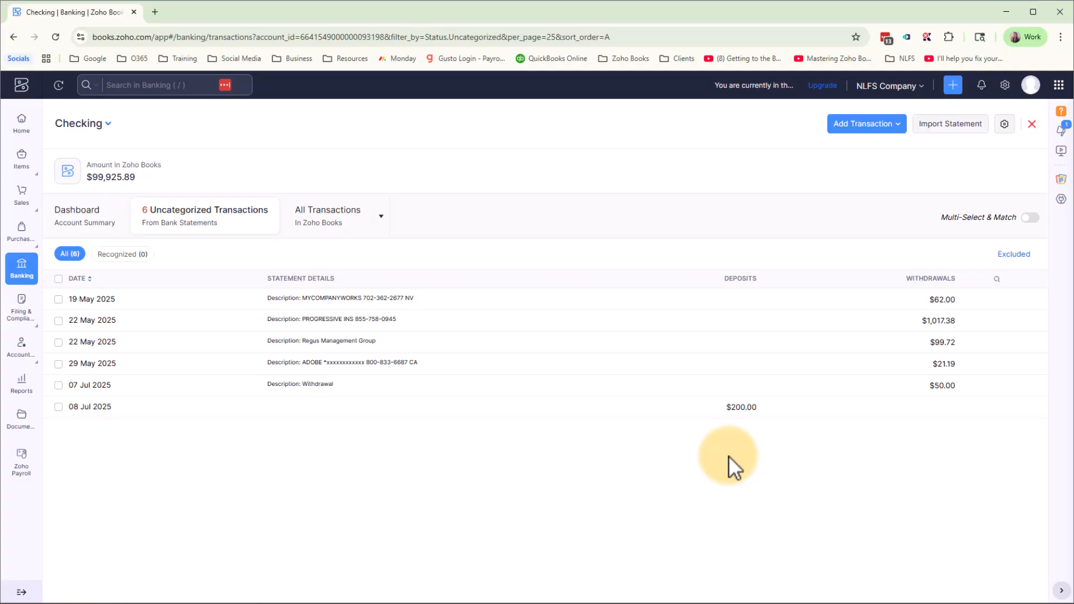
- Search possible matches for the 08 Jul 2025 deposit of $200.00, with the date range ending 17 Sep 2025 and withdrawals included
left_click(690, 413)
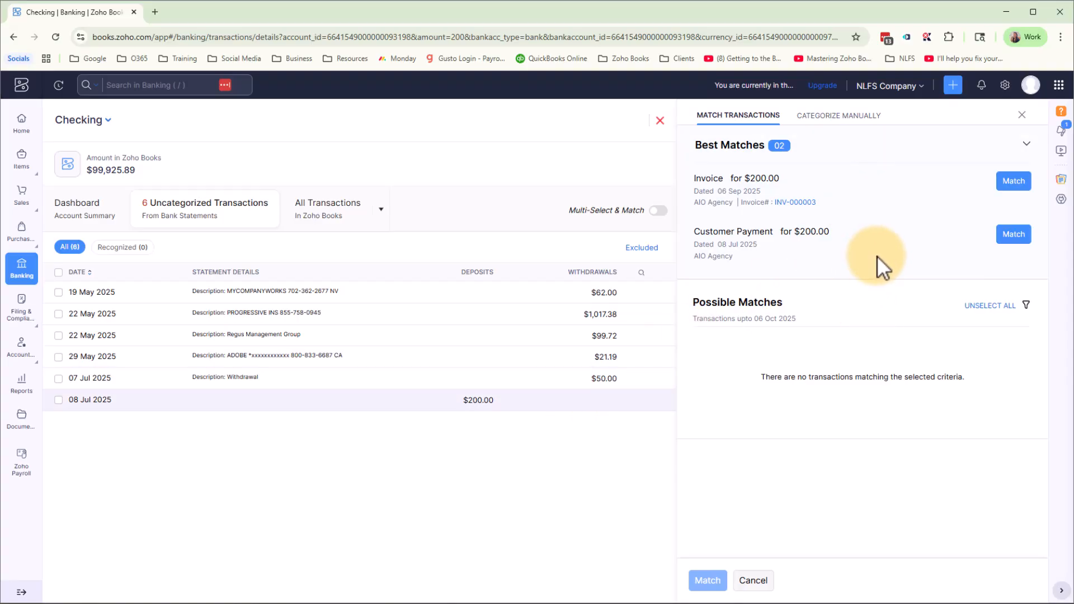
left_click(1026, 306)
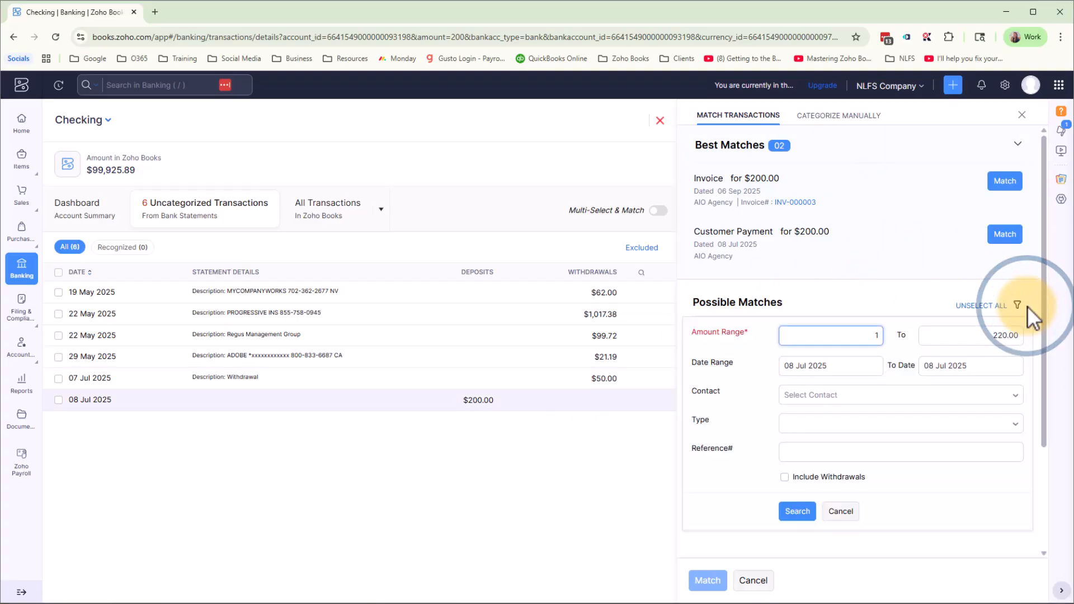
left_click(958, 367)
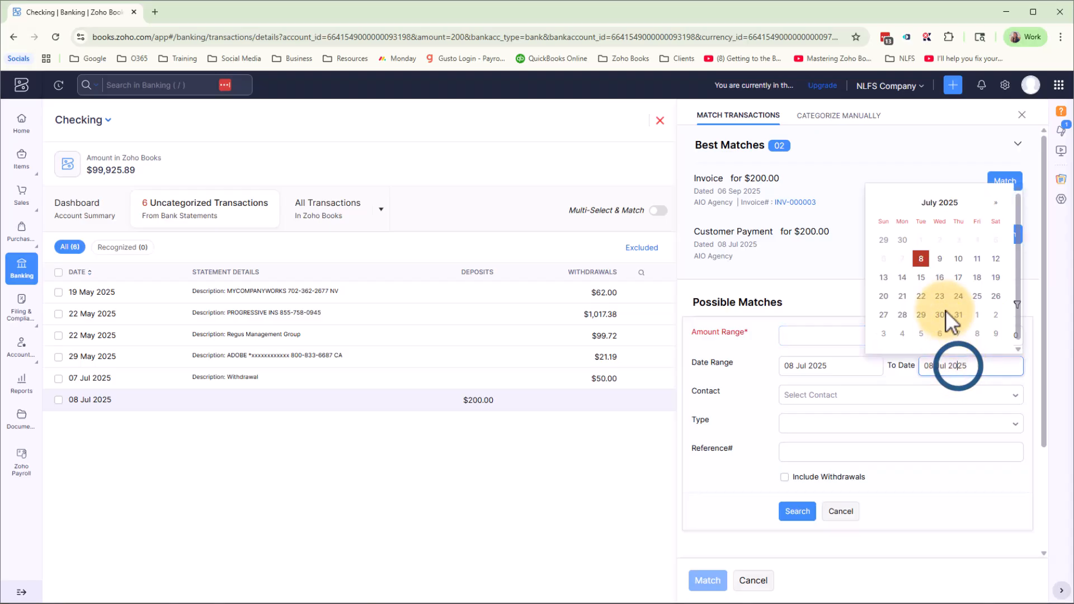
left_click(996, 203)
left_click(997, 203)
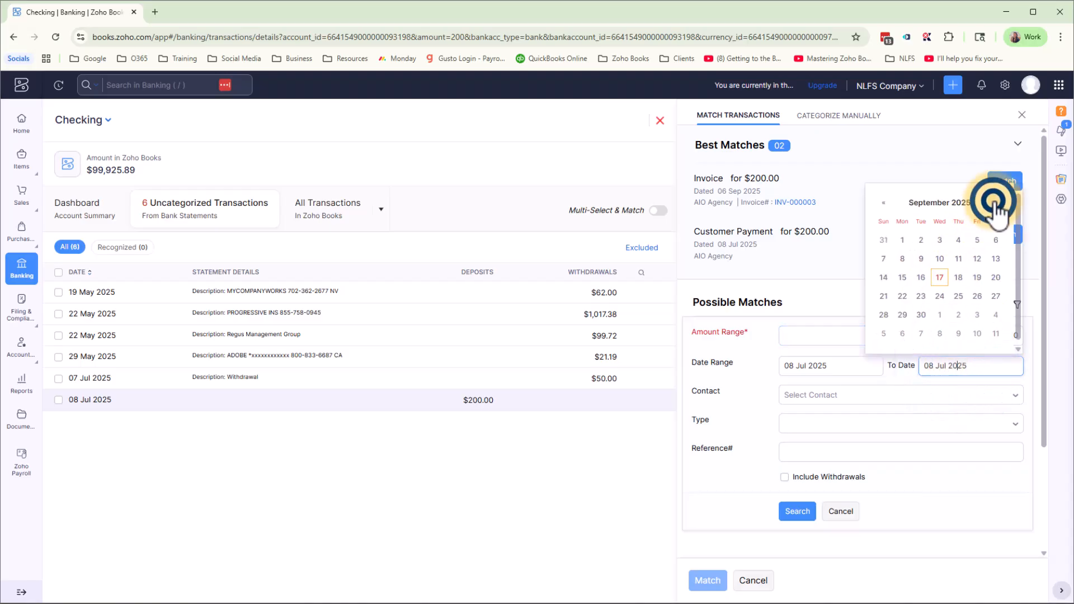
left_click(940, 278)
scroll(989, 477, "down", 2)
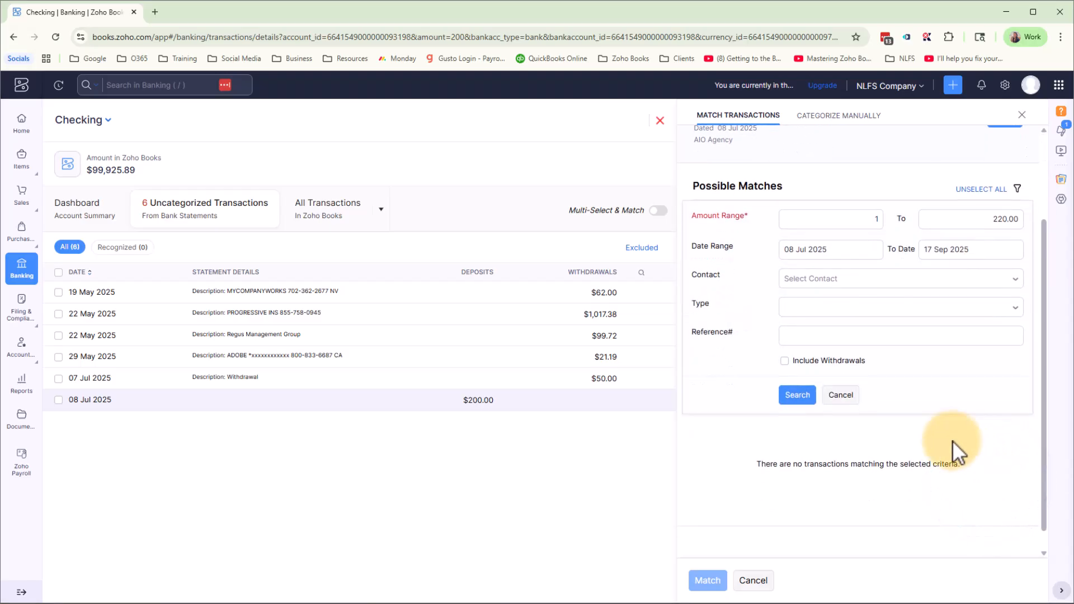
left_click(785, 361)
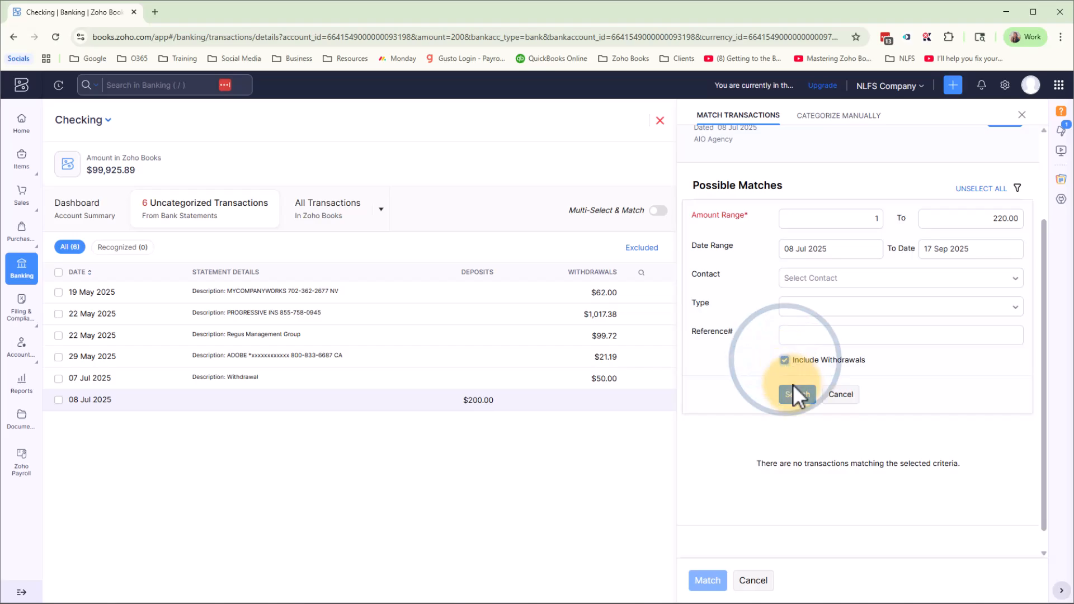
left_click(794, 394)
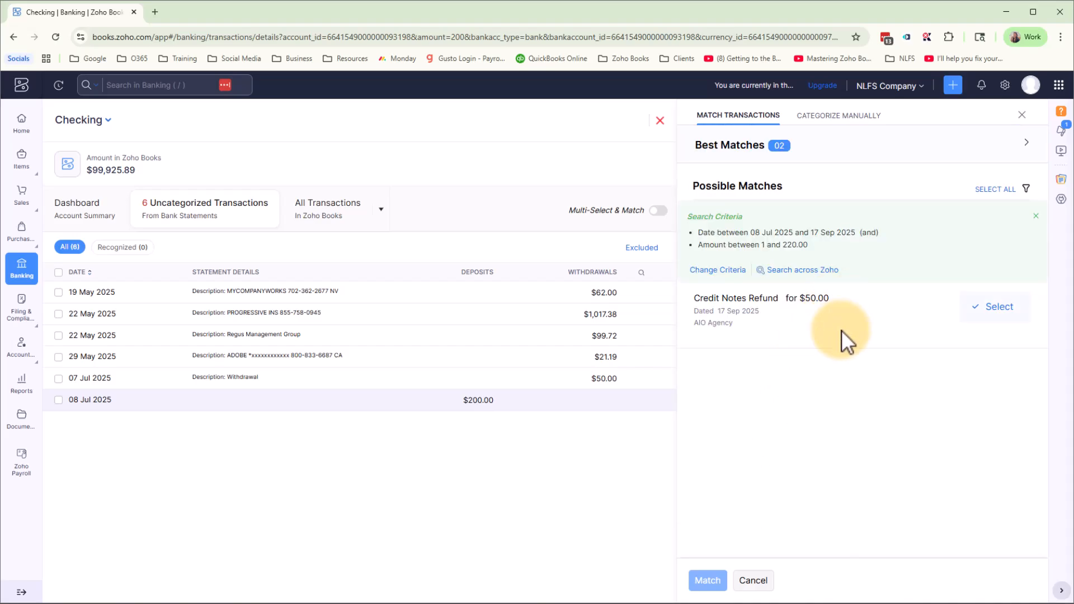
- Select the $50.00 credit note refund as a possible match, expand the best matches, and close the matching view without matching
left_click(998, 315)
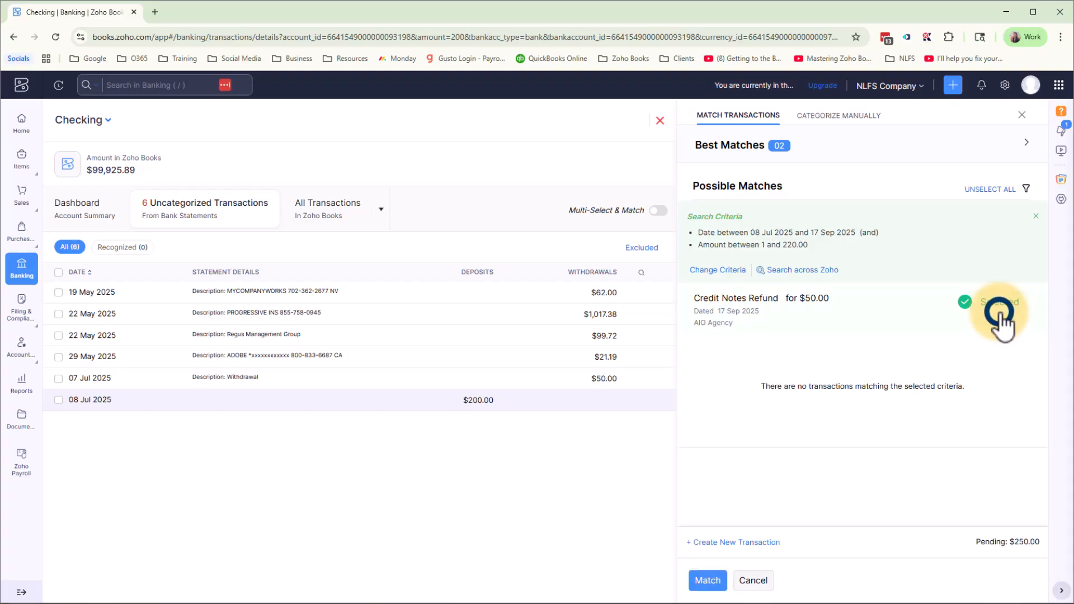
left_click(1008, 152)
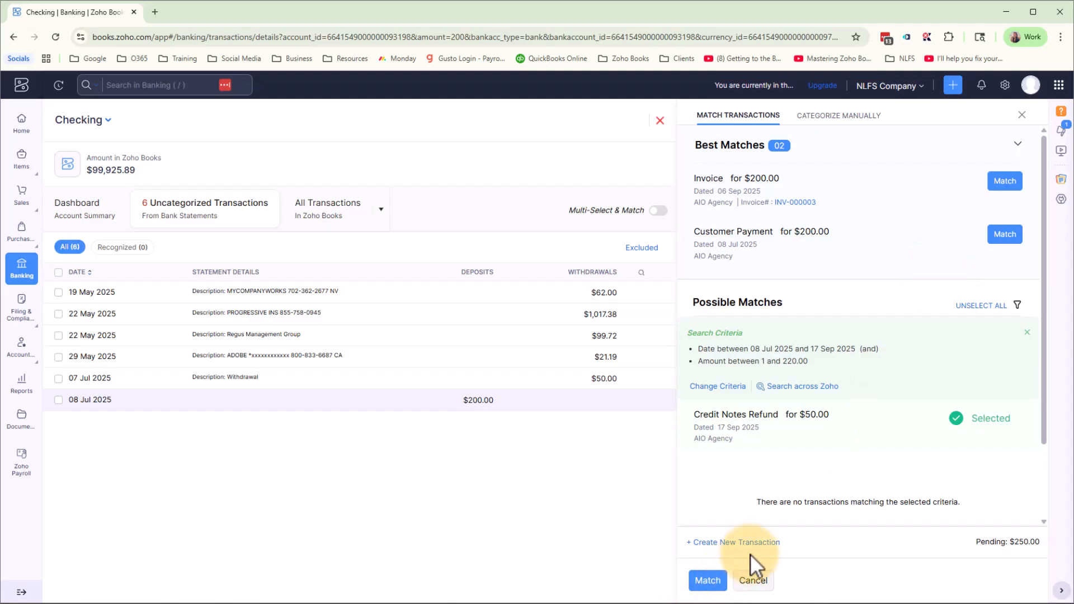
left_click(1023, 115)
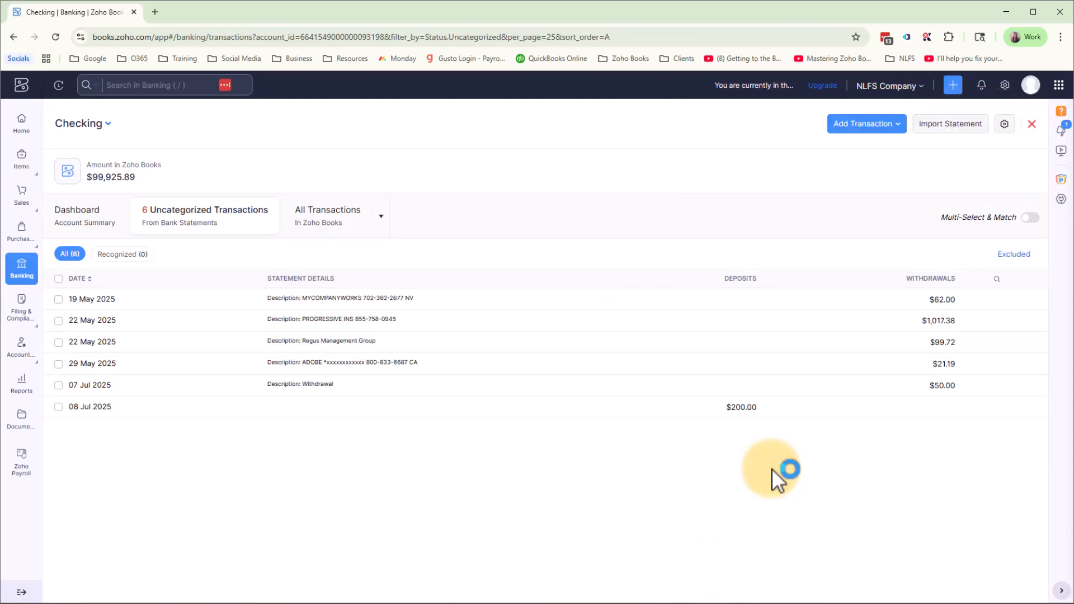